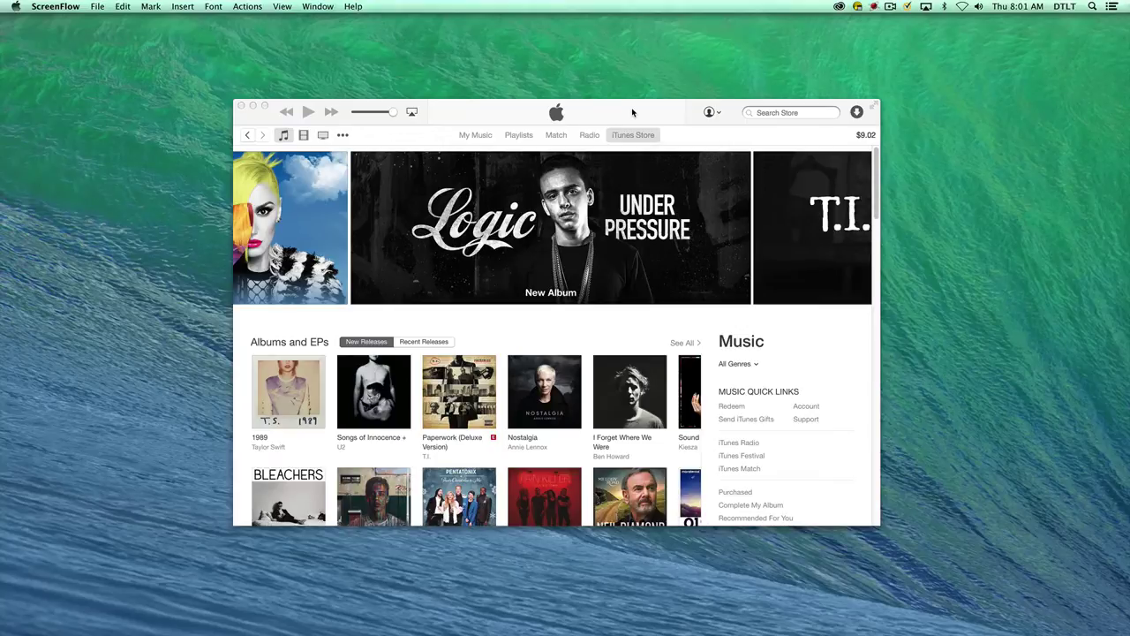
Step: Open the Podcasts section of the iTunes Store and view the "John Wick: Meet the Filmmaker" podcast page
{"action": "left_click", "coordinate": [632, 112]}
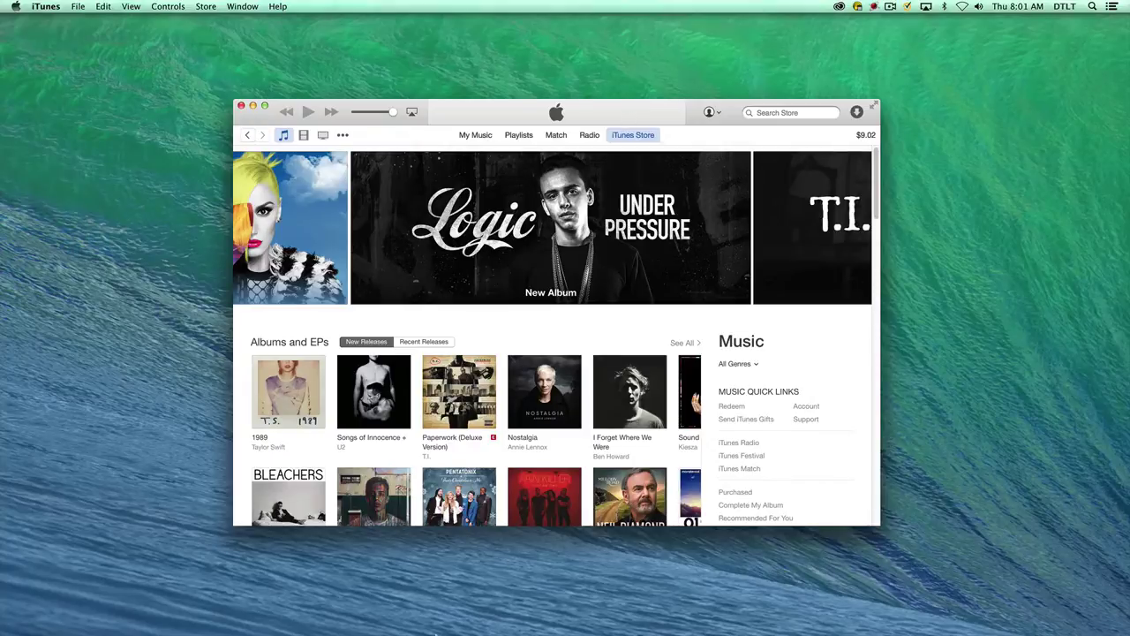
{"action": "mouse_move", "coordinate": [388, 630]}
{"action": "left_click", "coordinate": [342, 134]}
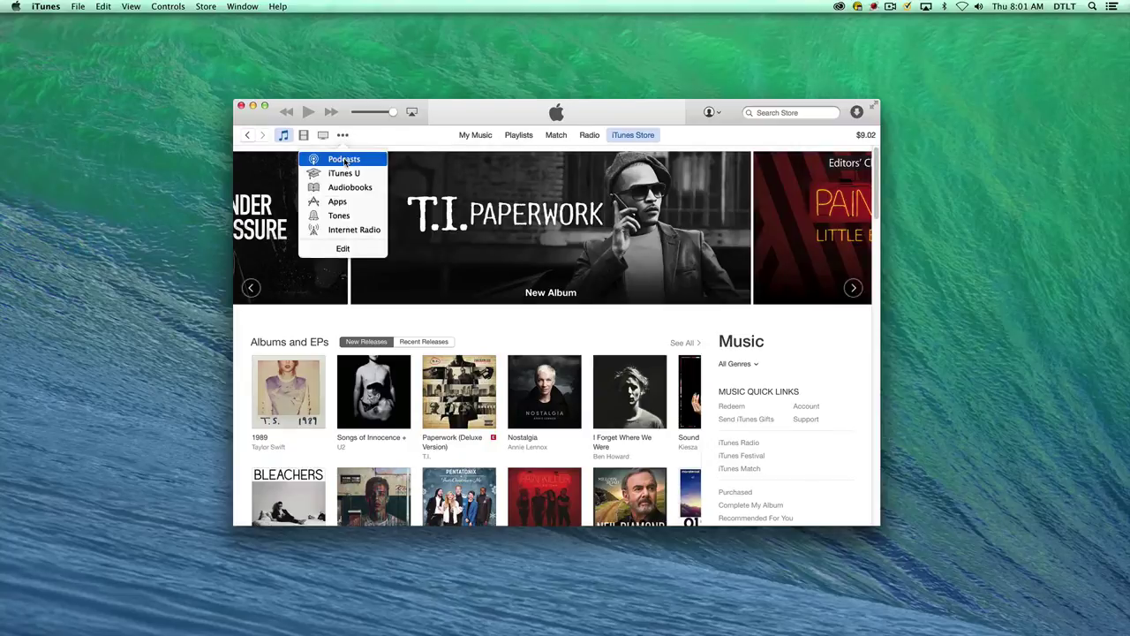
{"action": "left_click", "coordinate": [345, 160]}
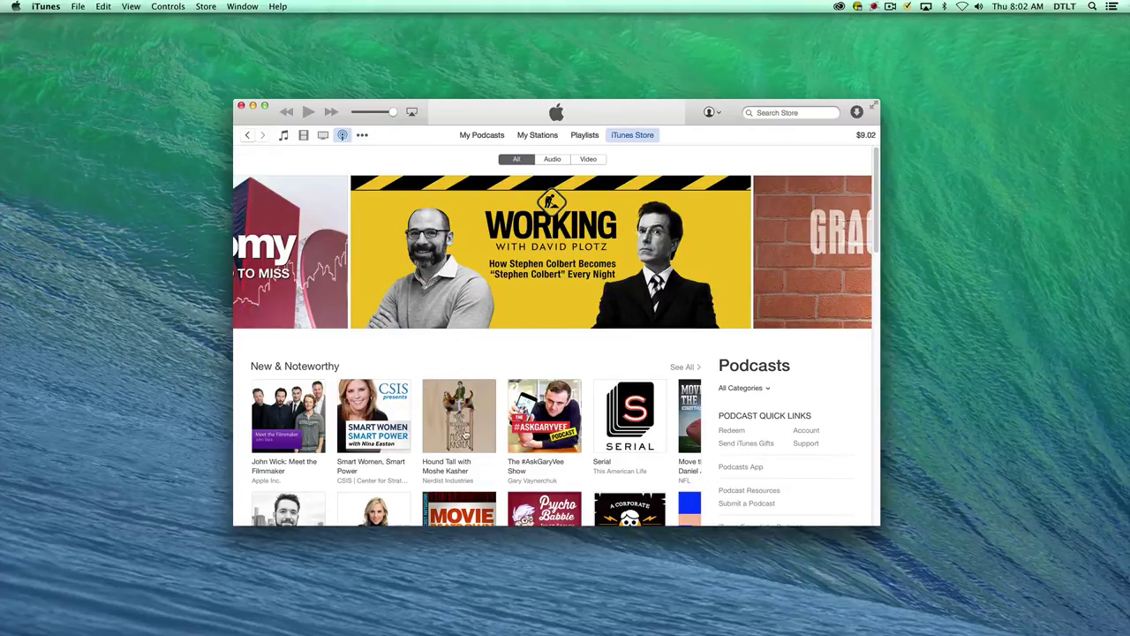
{"action": "left_click", "coordinate": [297, 414]}
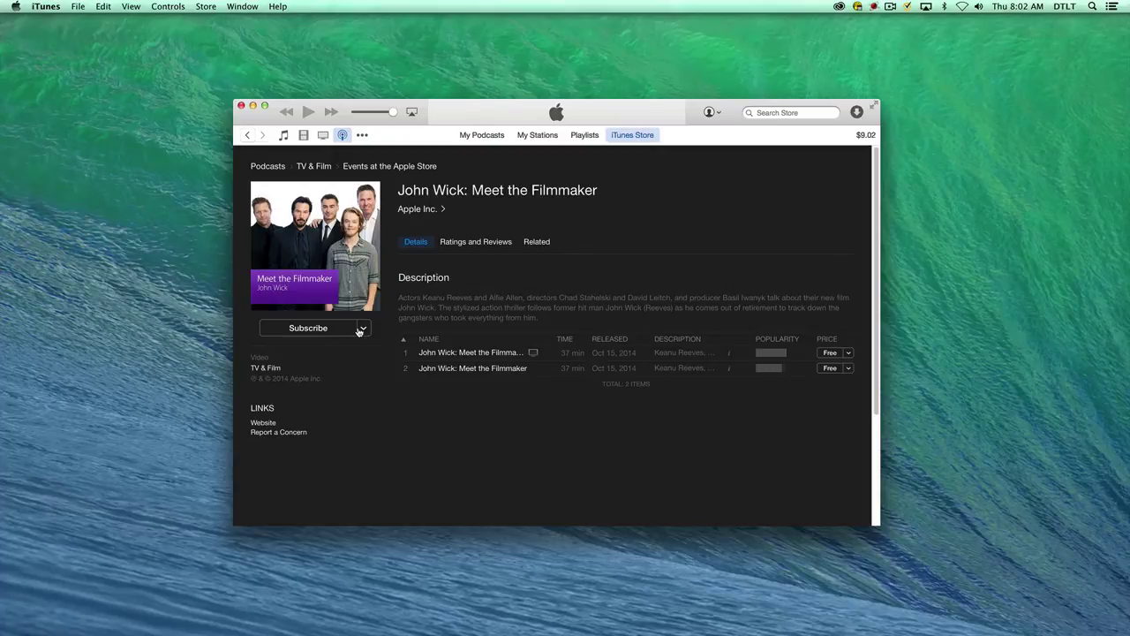
Step: Switch to Safari and open the Fresh Air podcast from the NPR podcast directory in iTunes
{"action": "key", "text": "super+Tab"}
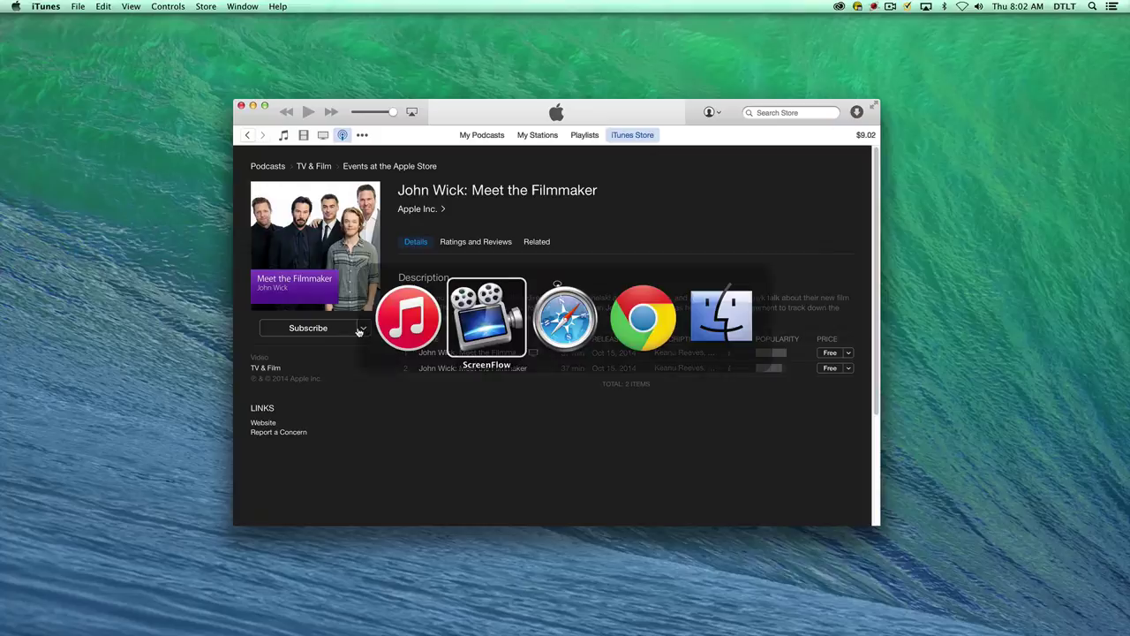
{"action": "key", "text": "super+Tab"}
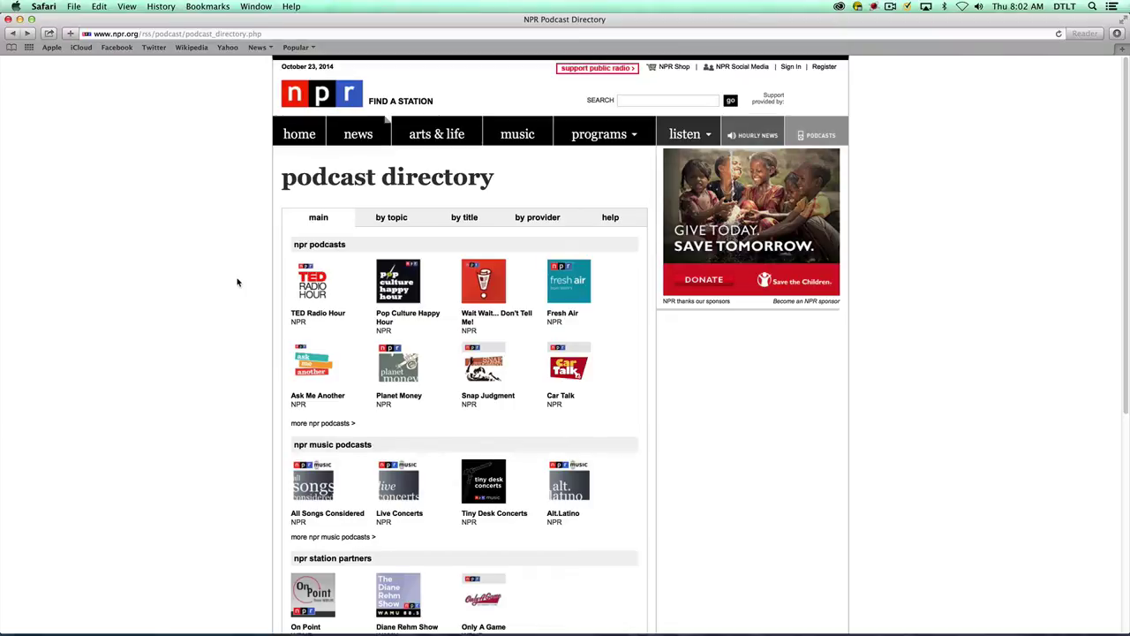
{"action": "left_click", "coordinate": [564, 314]}
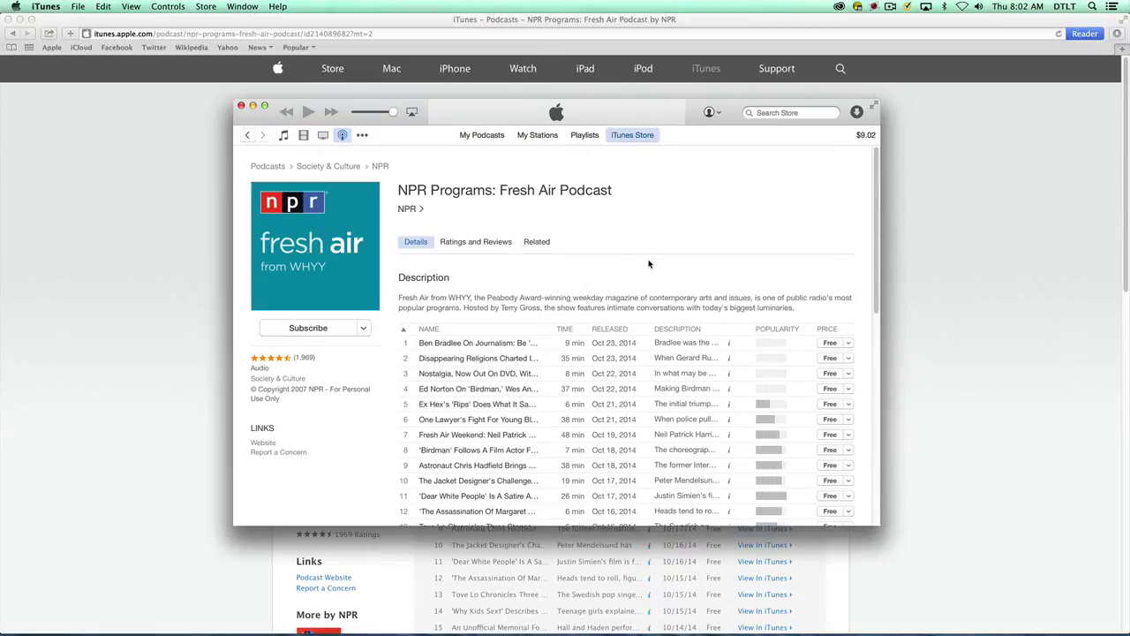
Step: Subscribe to the Fresh Air podcast and set up My Podcasts with subscription syncing and automatic episode downloads enabled
{"action": "left_click", "coordinate": [323, 328]}
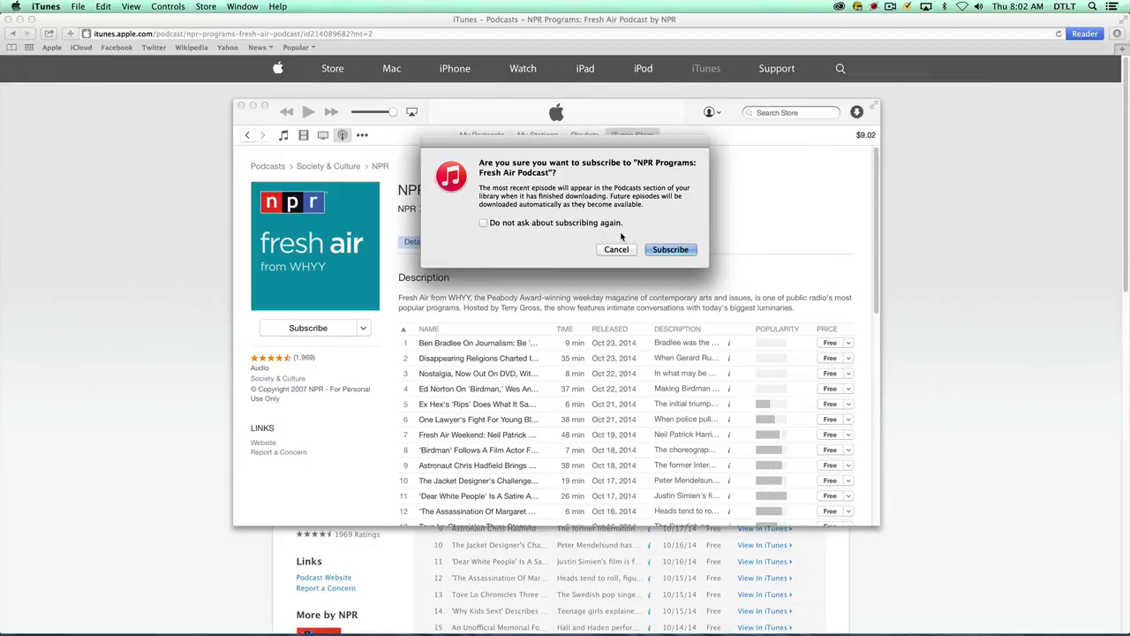
{"action": "left_click", "coordinate": [667, 250]}
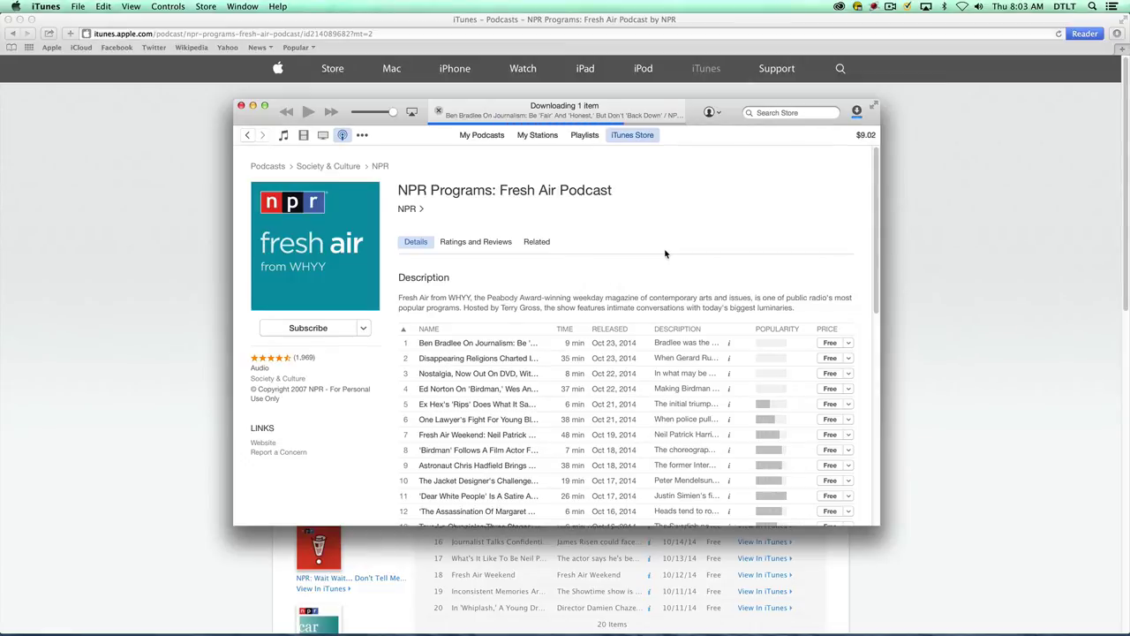
{"action": "left_click", "coordinate": [482, 135]}
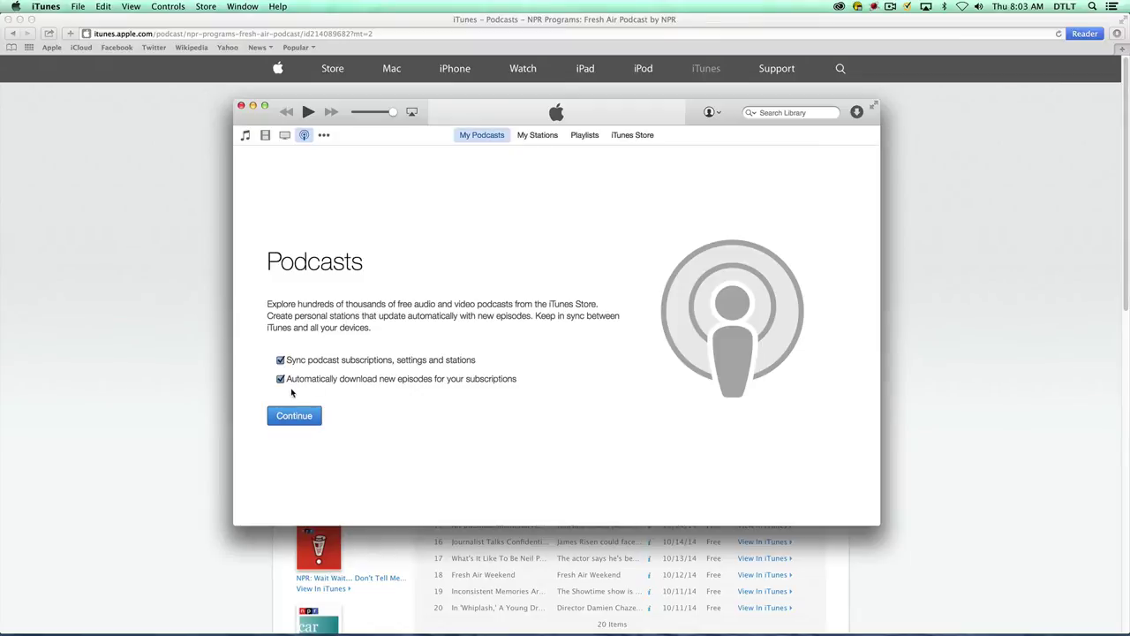
{"action": "left_click", "coordinate": [294, 416]}
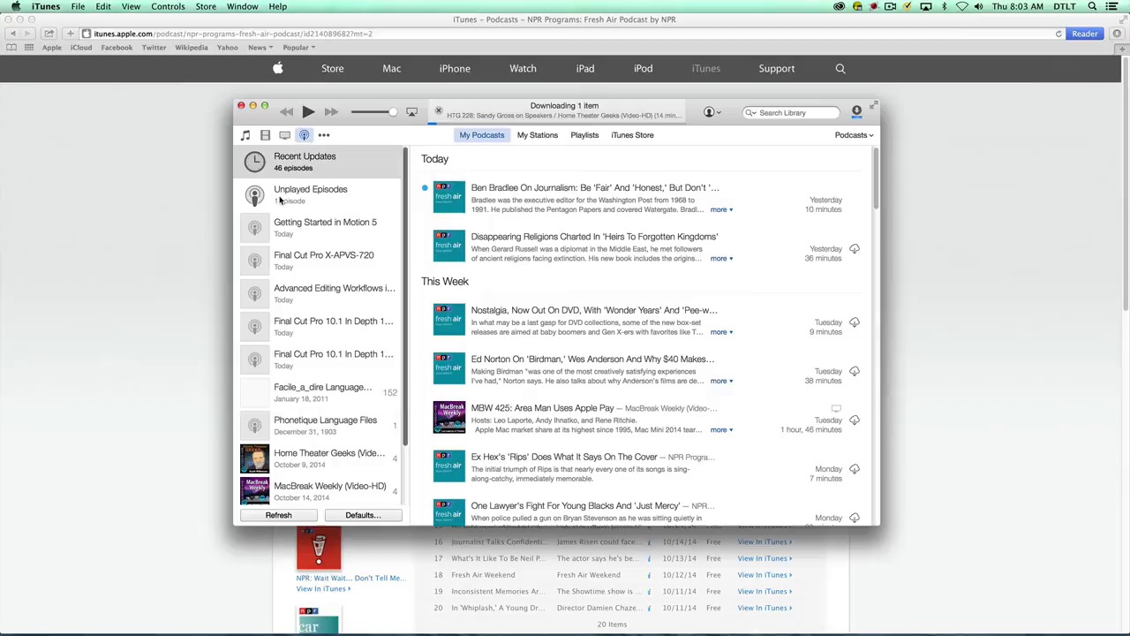
Step: Return to NPR's Fresh Air podcast page in Safari and copy its feed URL
{"action": "left_click", "coordinate": [182, 256]}
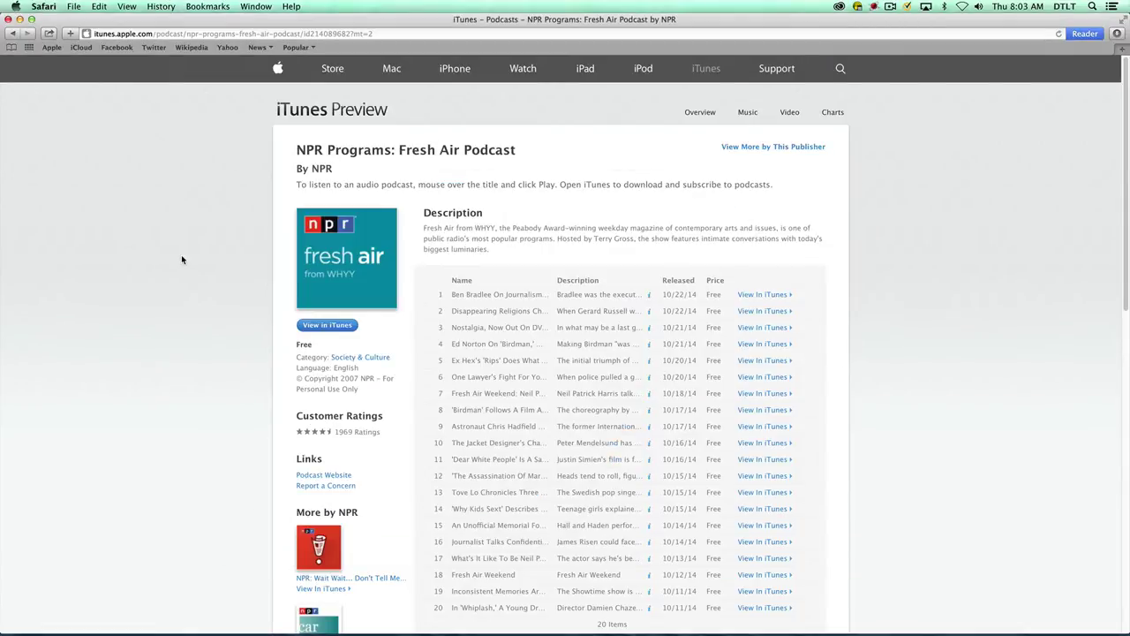
{"action": "left_click", "coordinate": [13, 34]}
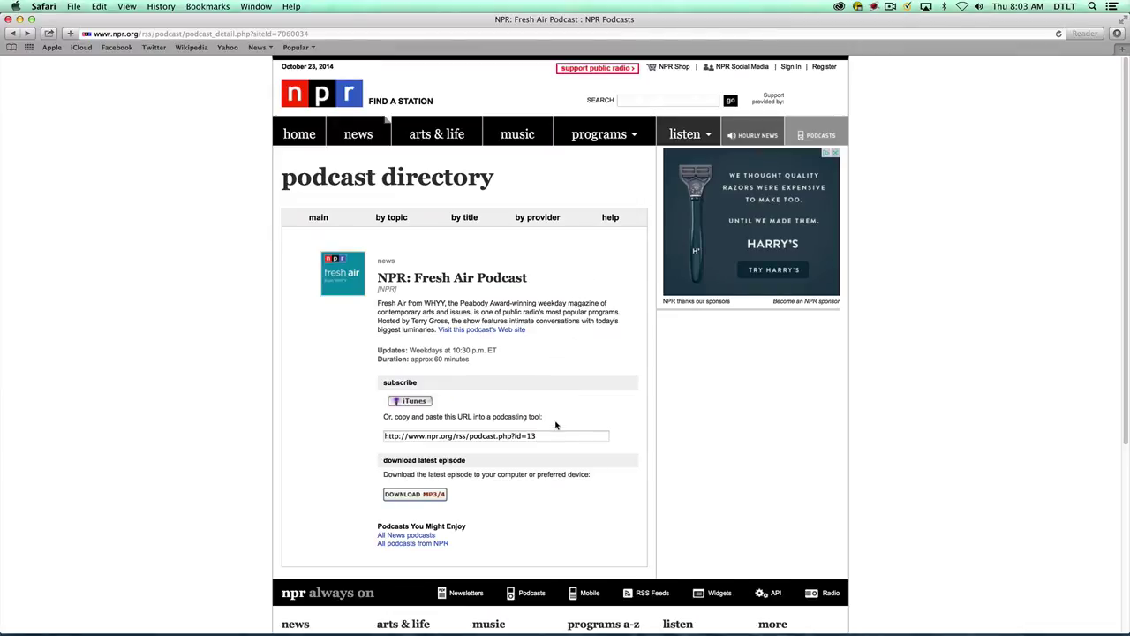
{"action": "left_click_drag", "start_coordinate": [538, 436], "coordinate": [370, 435]}
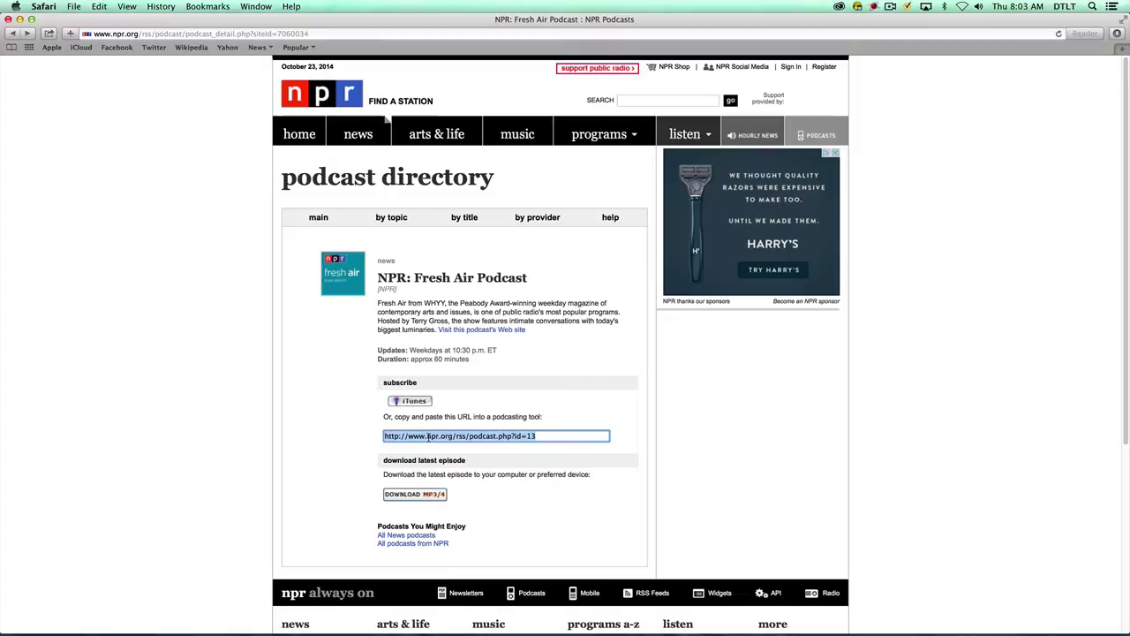
{"action": "key", "text": "super+c"}
{"action": "left_click", "coordinate": [1121, 47]}
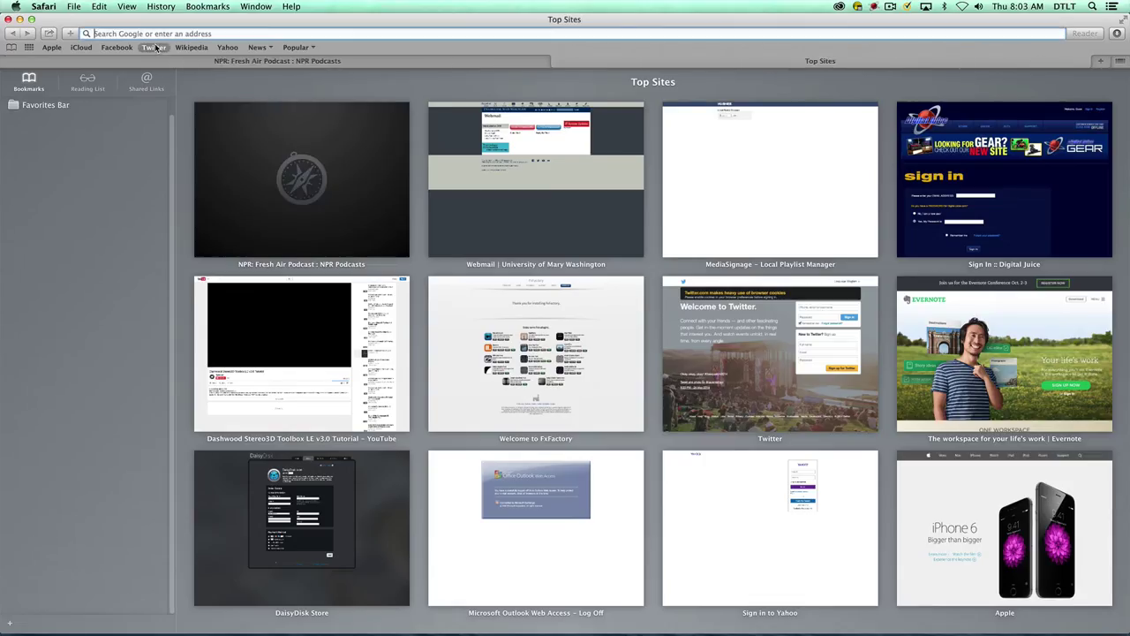
{"action": "key", "text": "super+v"}
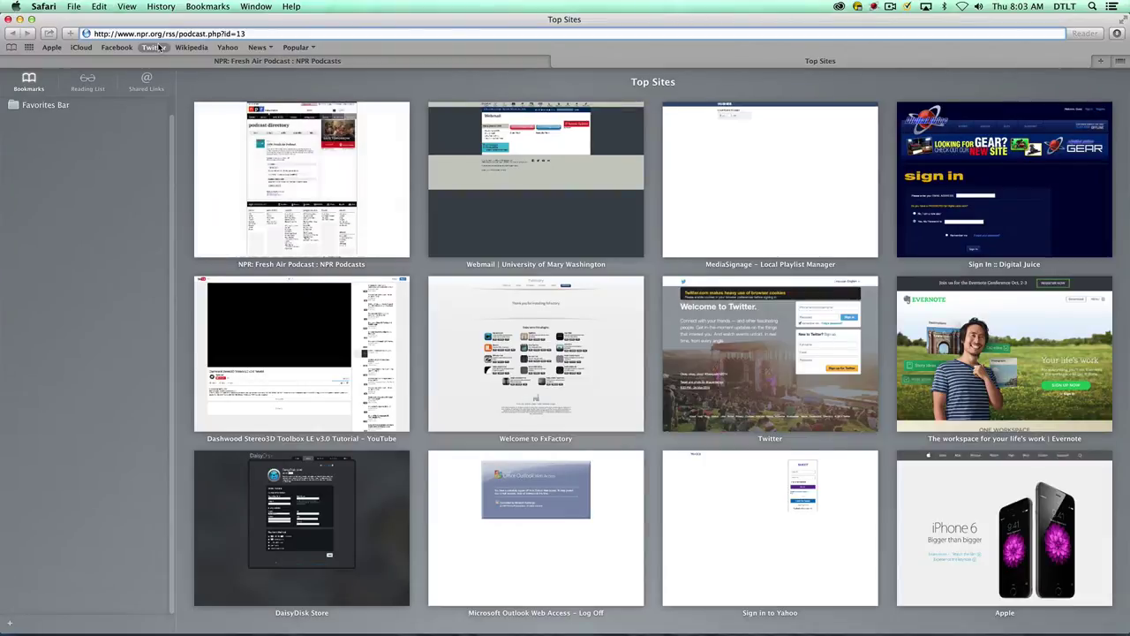
{"action": "key", "text": "Return"}
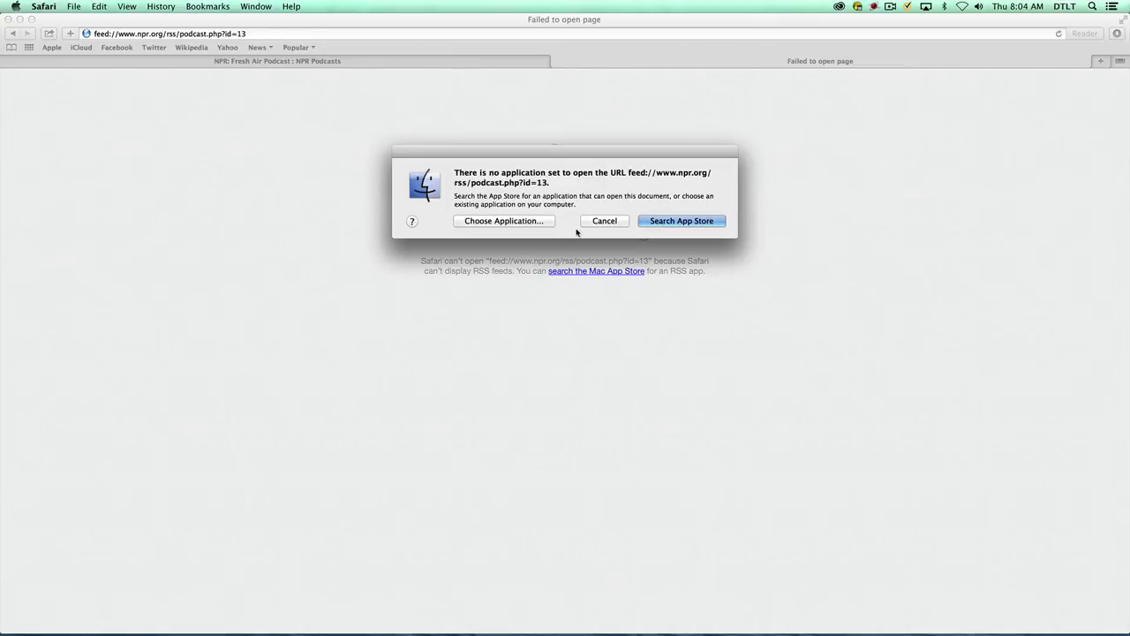
{"action": "left_click", "coordinate": [604, 221]}
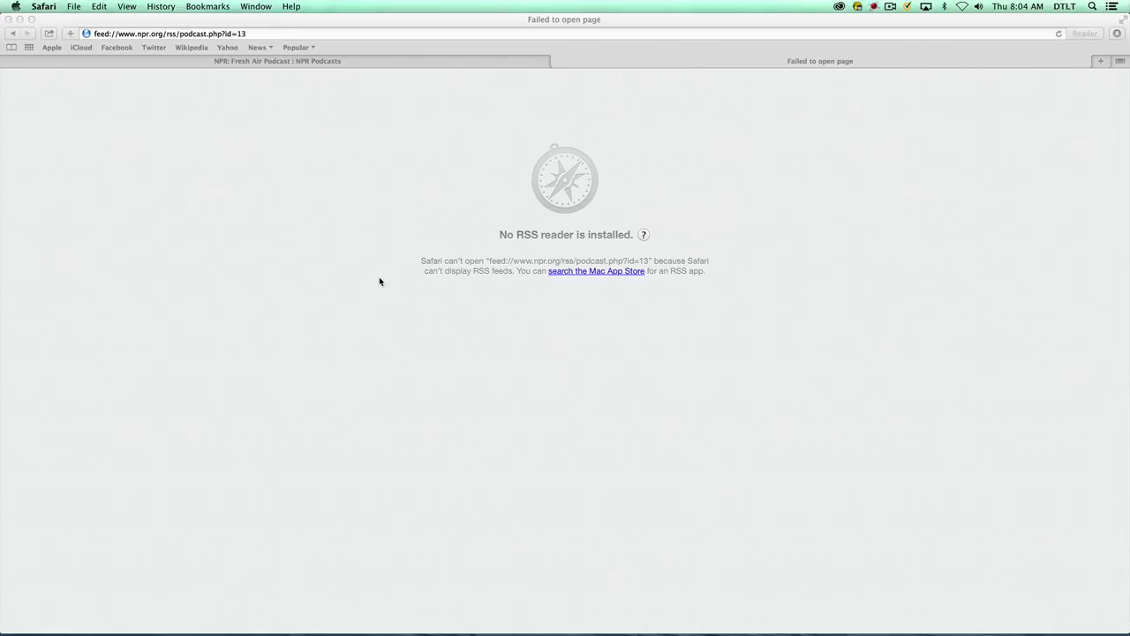
{"action": "key", "text": "super+Tab"}
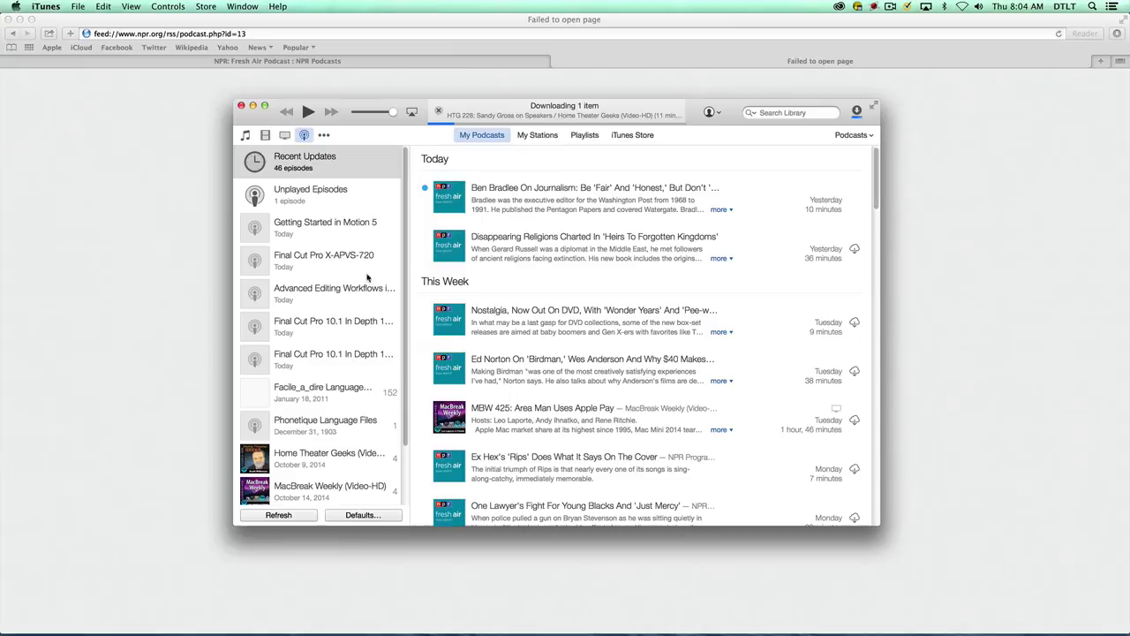
{"action": "left_click", "coordinate": [76, 8]}
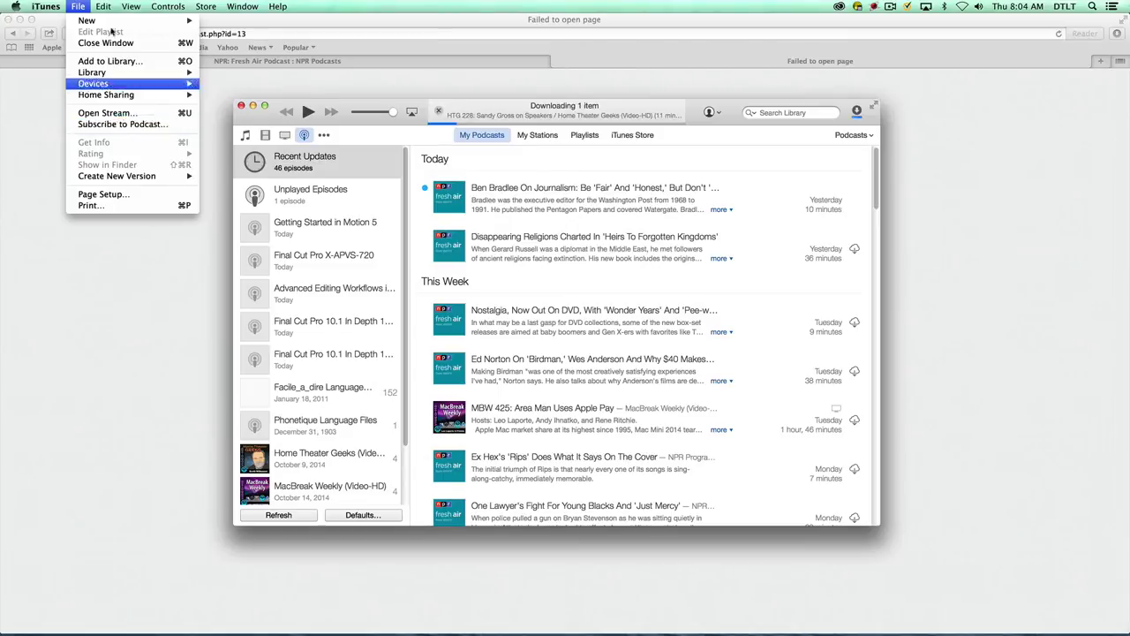
{"action": "key", "text": "Right"}
{"action": "left_click", "coordinate": [59, 107]}
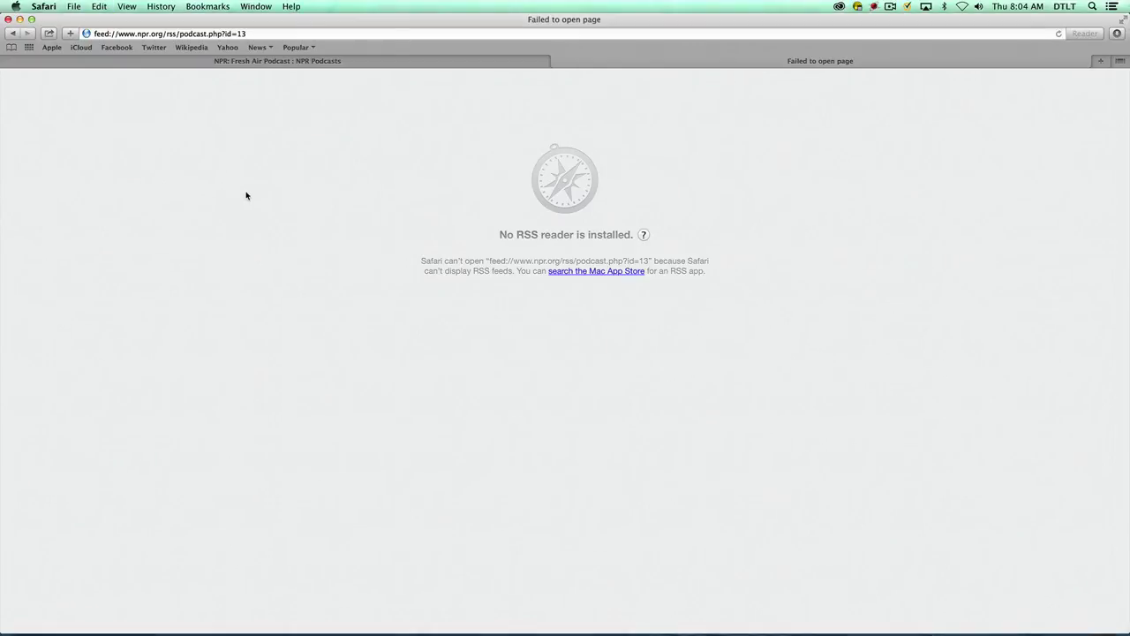
Step: Switch to iTunes, delete the NPR Fresh Air podcast from My Podcasts and move its files to the Trash
{"action": "key", "text": "super+Tab"}
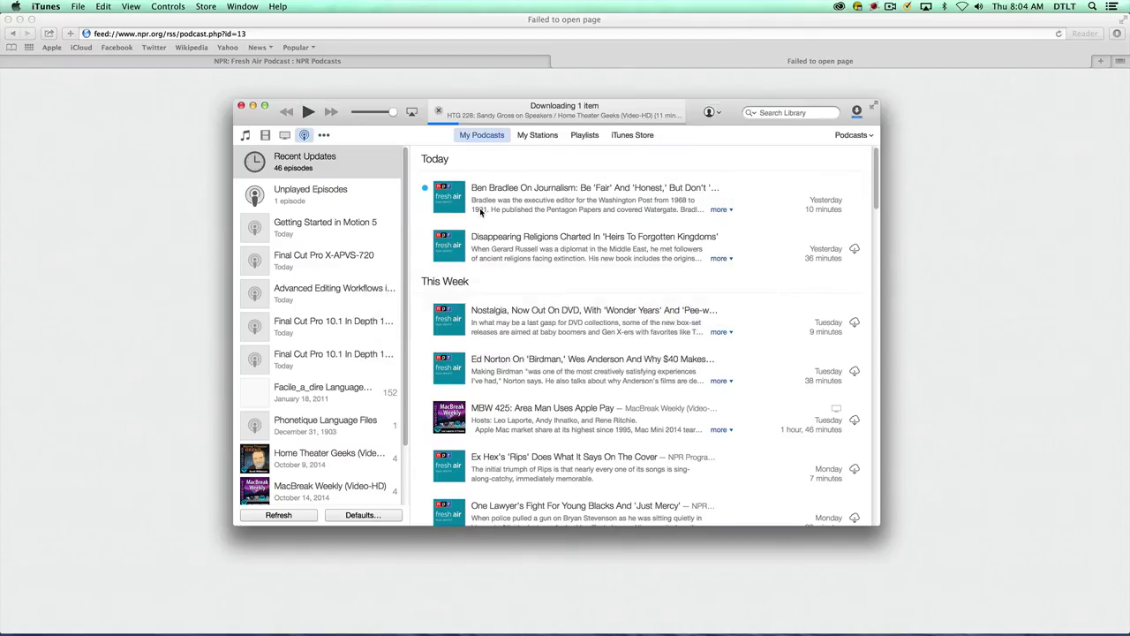
{"action": "scroll", "coordinate": [316, 308], "scroll_direction": "down", "scroll_amount": 3}
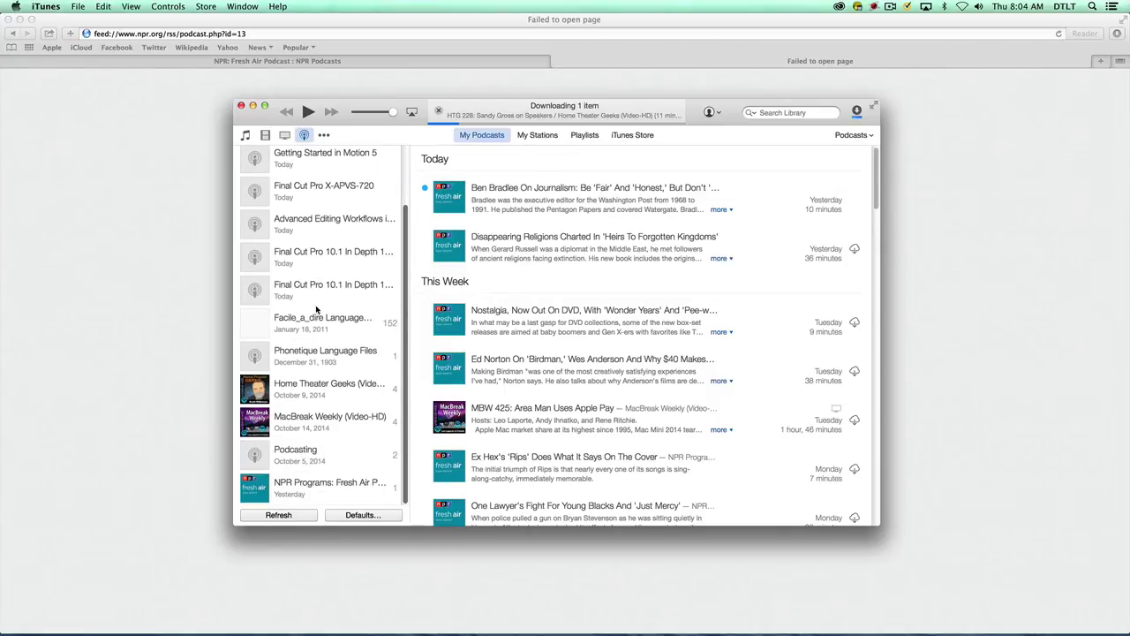
{"action": "left_click", "coordinate": [287, 491]}
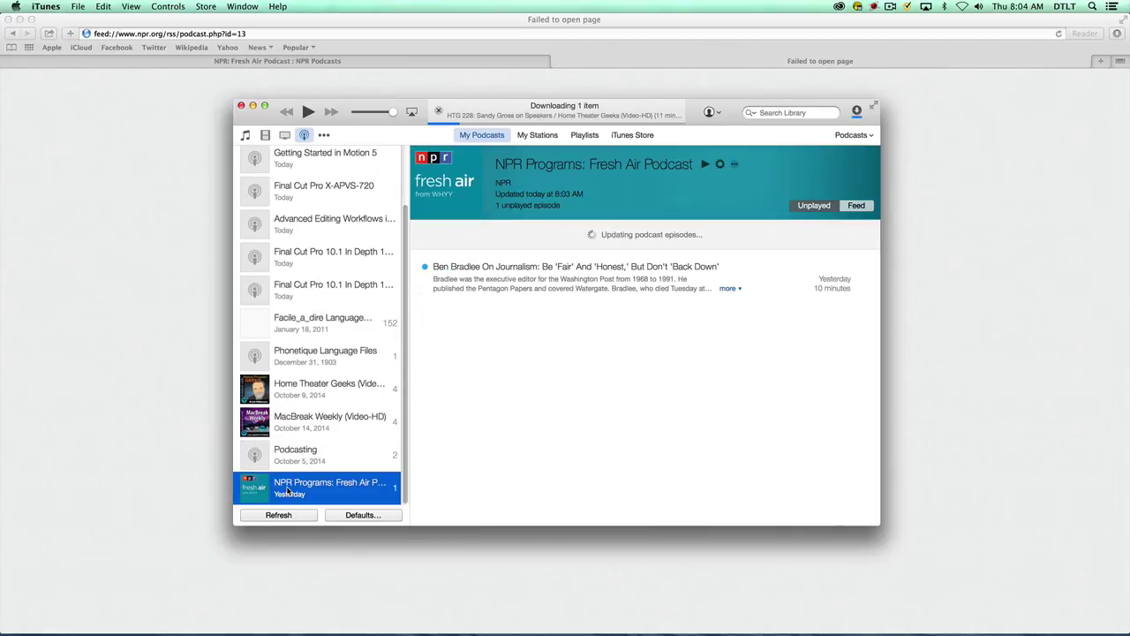
{"action": "right_click", "coordinate": [288, 490]}
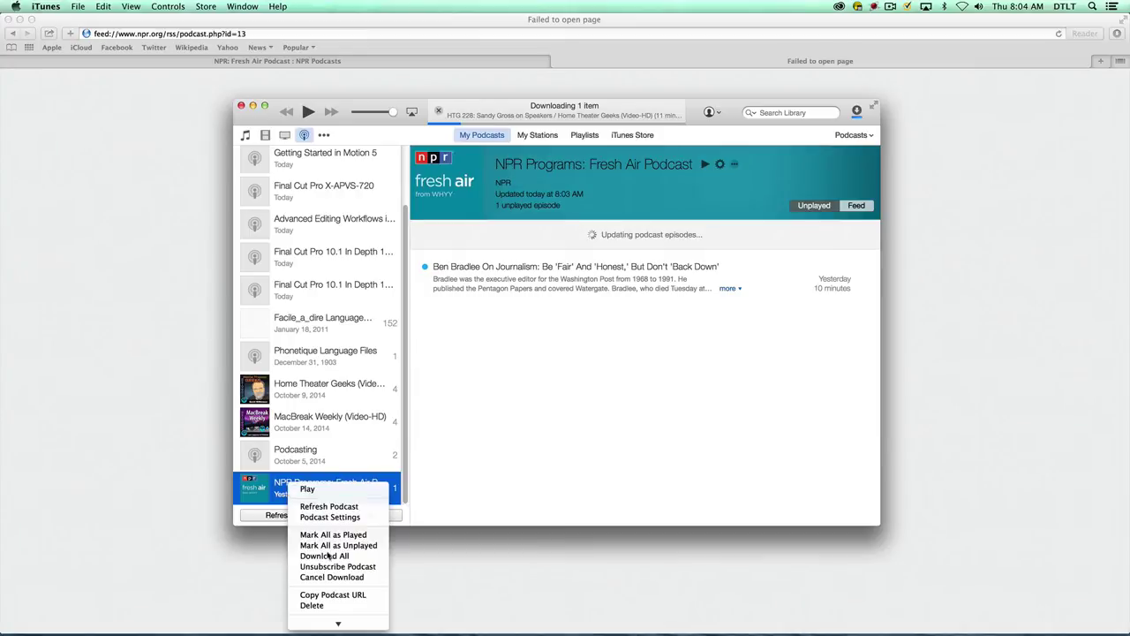
{"action": "left_click", "coordinate": [343, 607]}
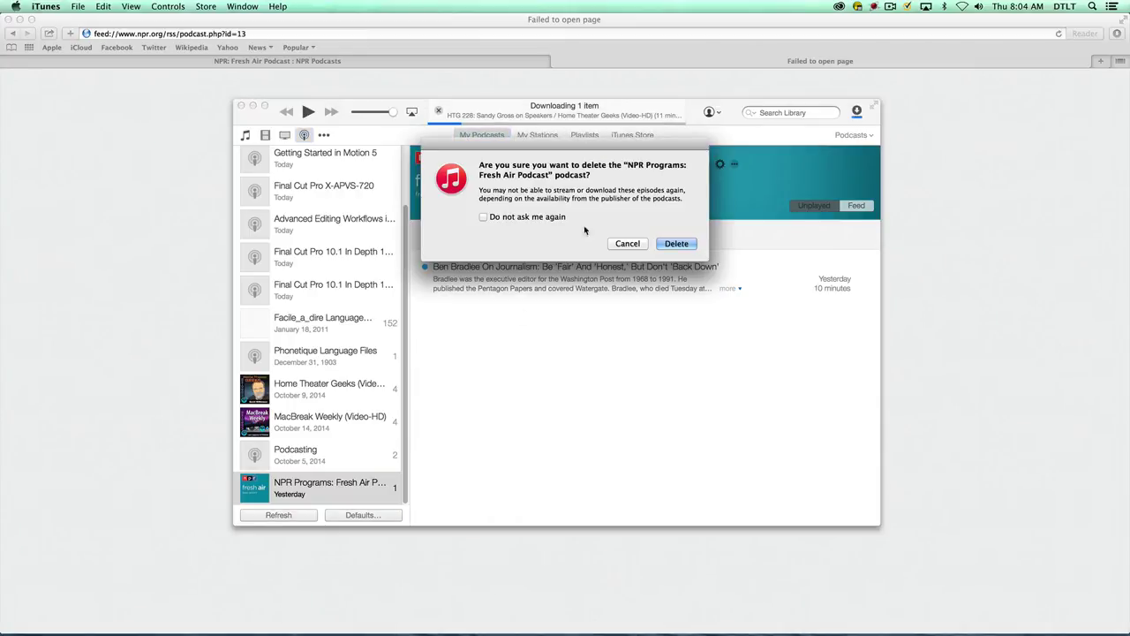
{"action": "left_click", "coordinate": [677, 244]}
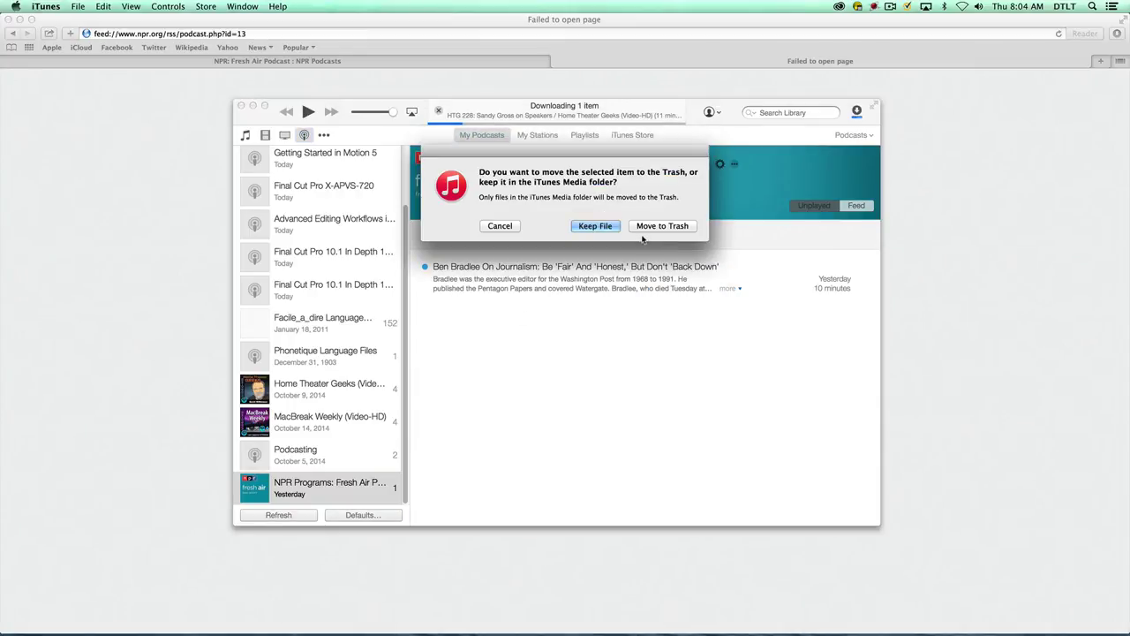
{"action": "left_click", "coordinate": [658, 226]}
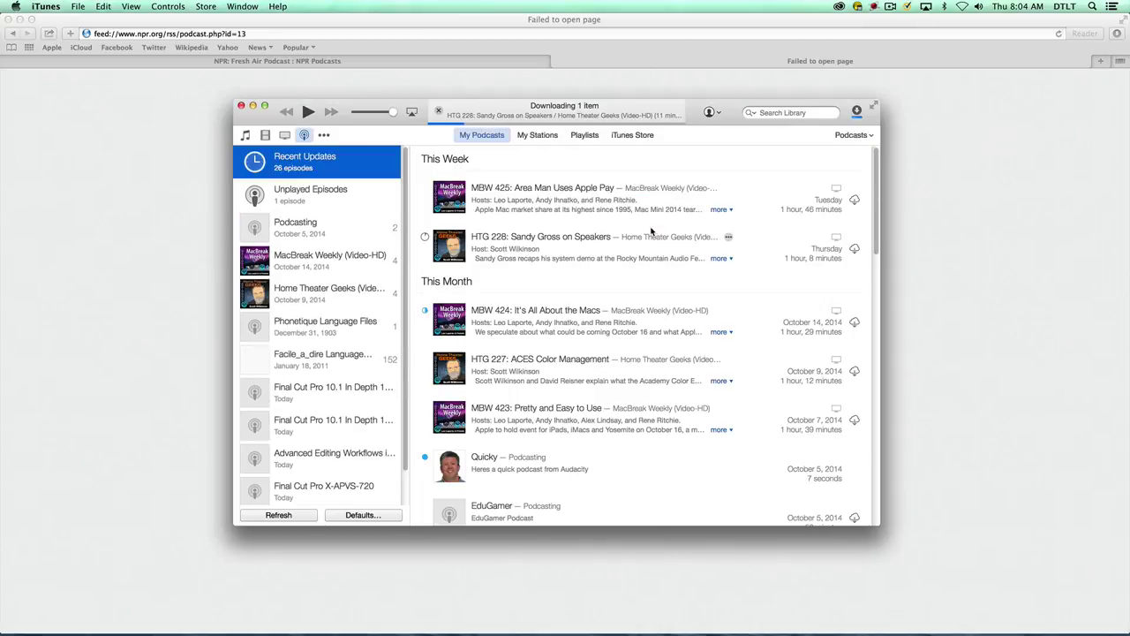
{"action": "left_click", "coordinate": [78, 6]}
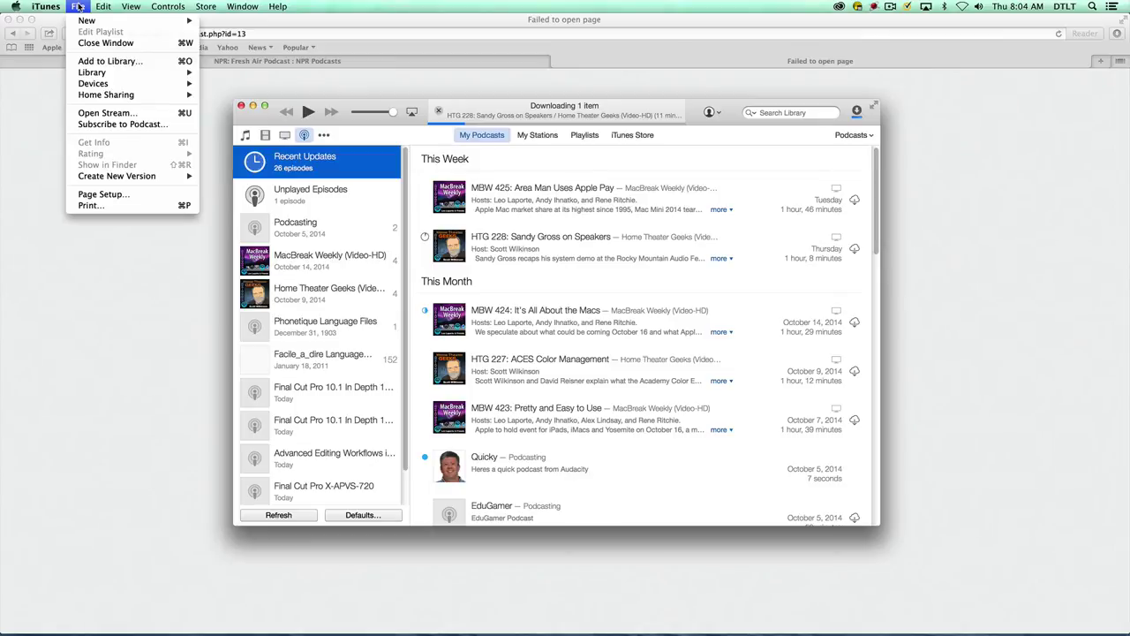
{"action": "left_click", "coordinate": [117, 124]}
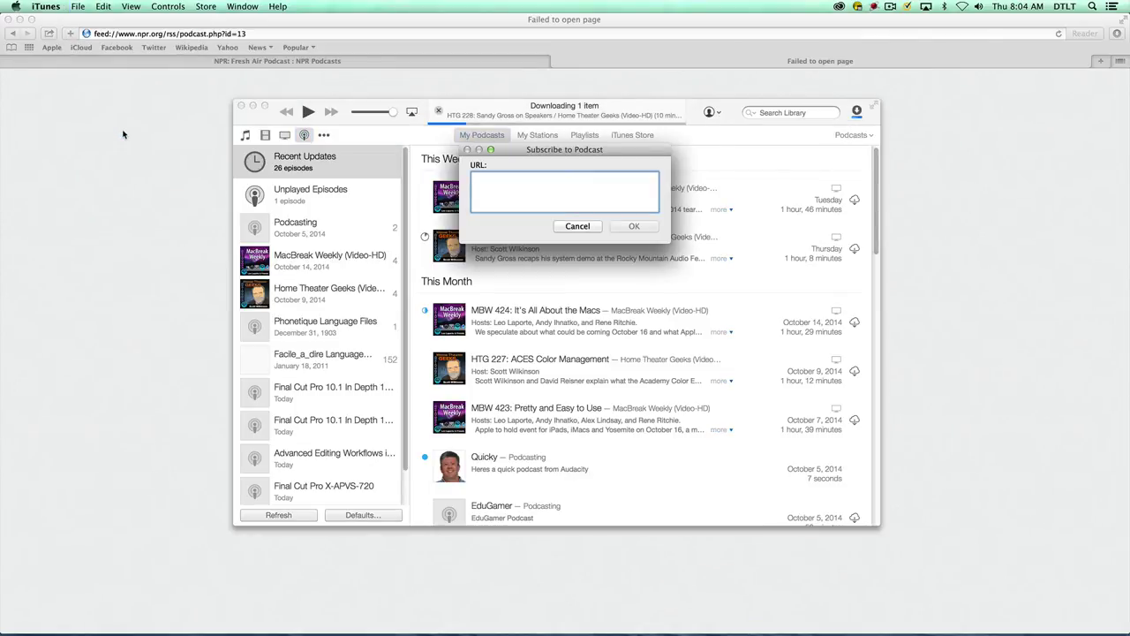
{"action": "type", "text": "http://www.npr.org/rss/podcast.php?id=13"}
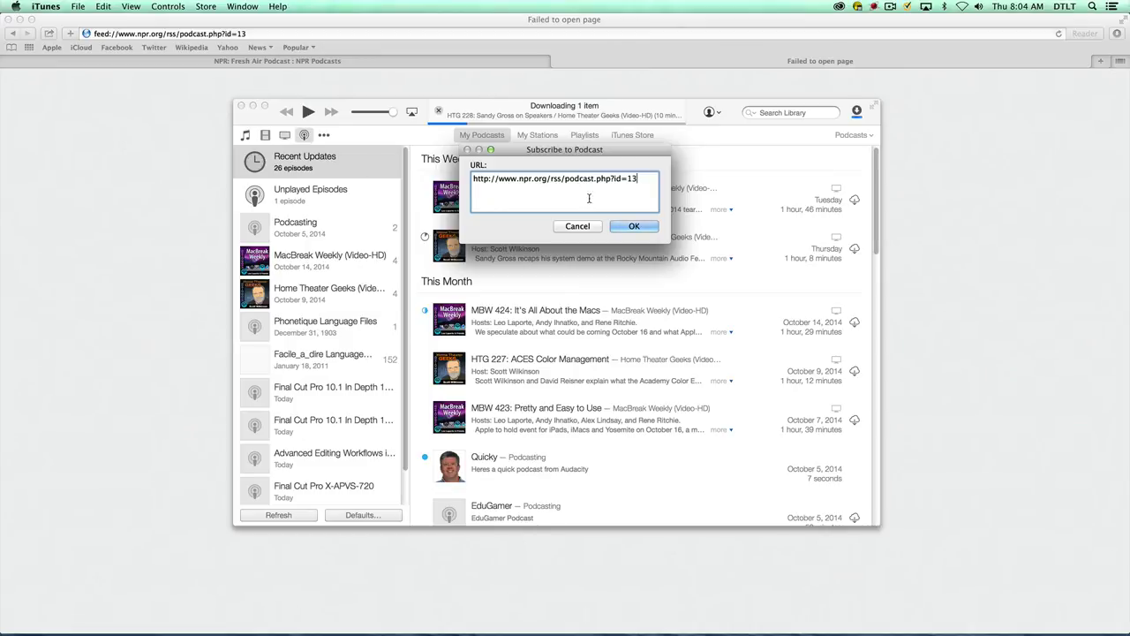
{"action": "left_click", "coordinate": [629, 226]}
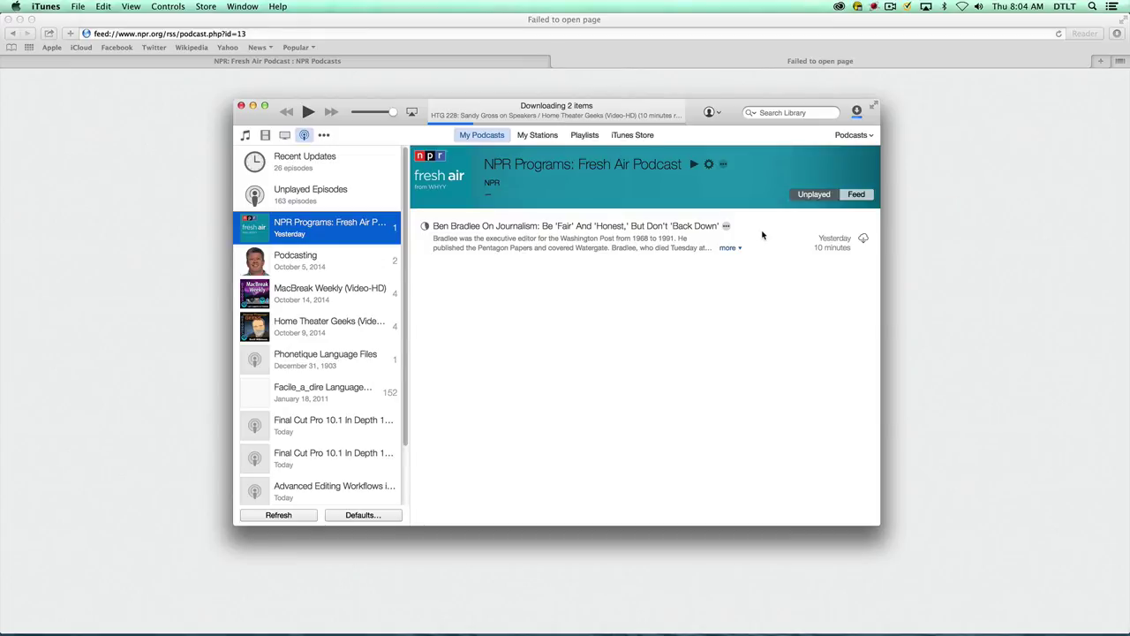
Step: Show the full feed of the Fresh Air podcast and look through its older episodes available for download
{"action": "left_click", "coordinate": [857, 196]}
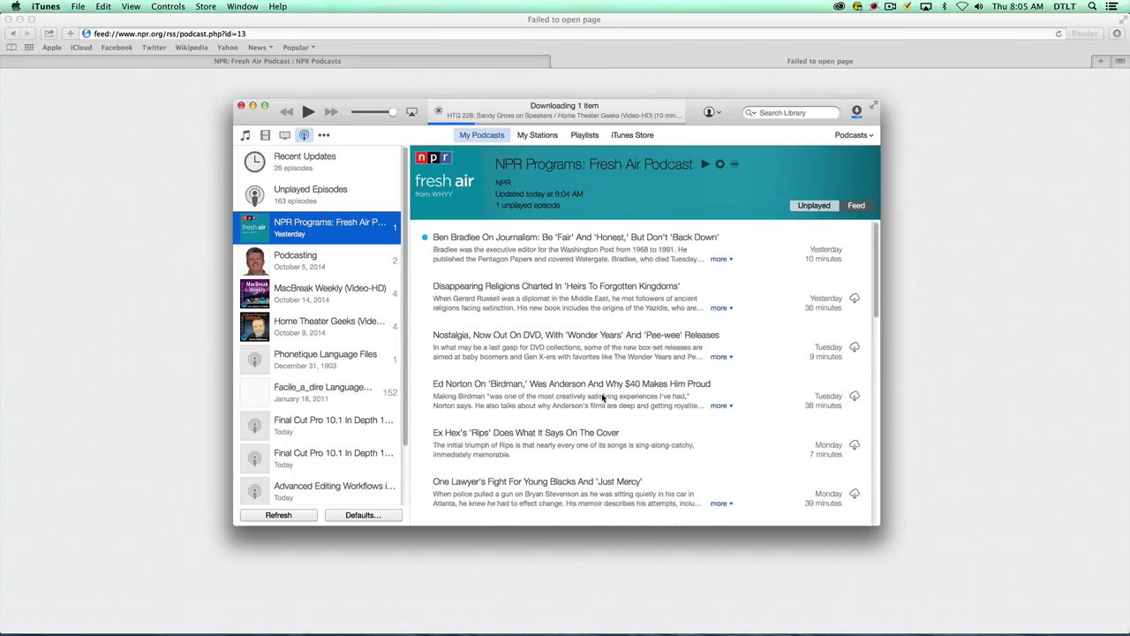
{"action": "scroll", "coordinate": [602, 393], "scroll_direction": "down", "scroll_amount": 5}
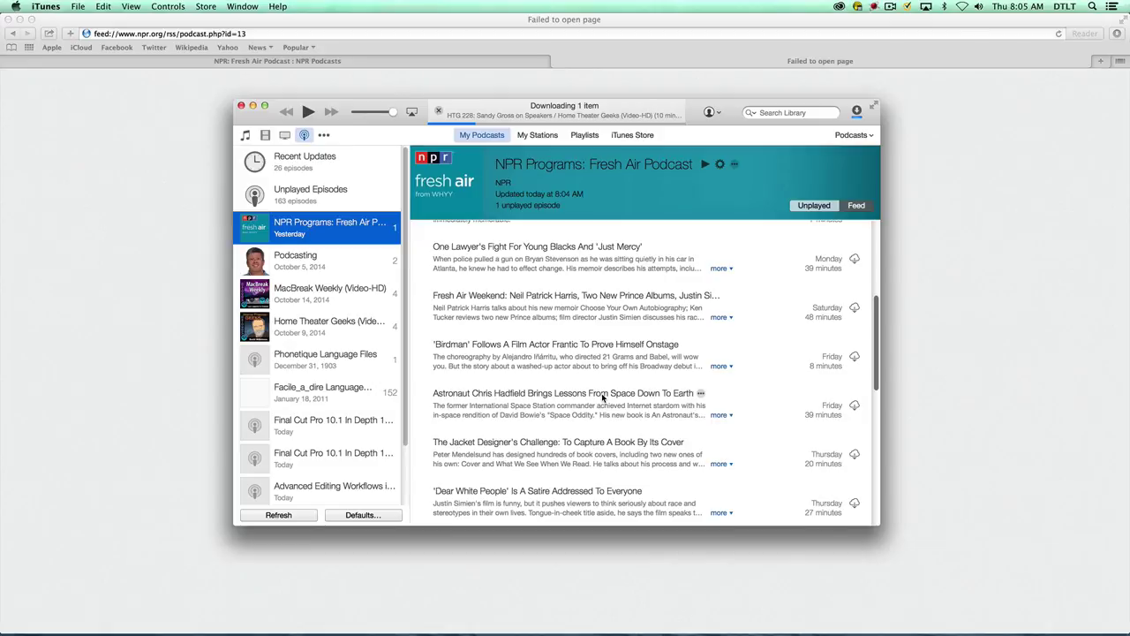
{"action": "scroll", "coordinate": [601, 393], "scroll_direction": "down", "scroll_amount": 10}
{"action": "scroll", "coordinate": [602, 398], "scroll_direction": "up", "scroll_amount": 5}
{"action": "scroll", "coordinate": [602, 398], "scroll_direction": "down", "scroll_amount": 8}
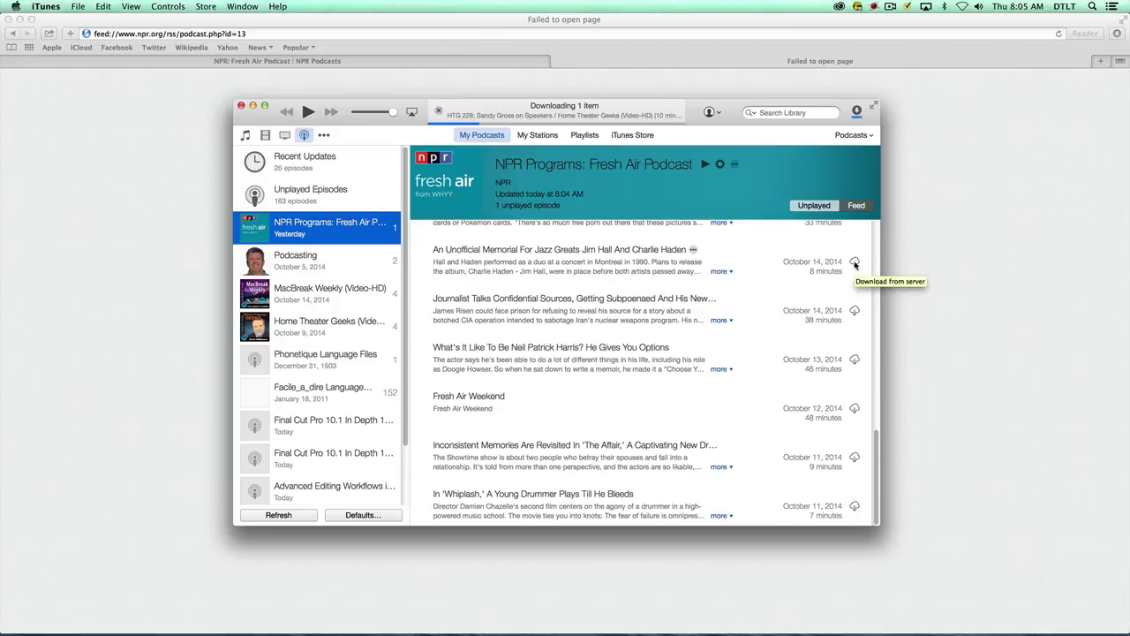
{"action": "scroll", "coordinate": [568, 309], "scroll_direction": "up", "scroll_amount": 10}
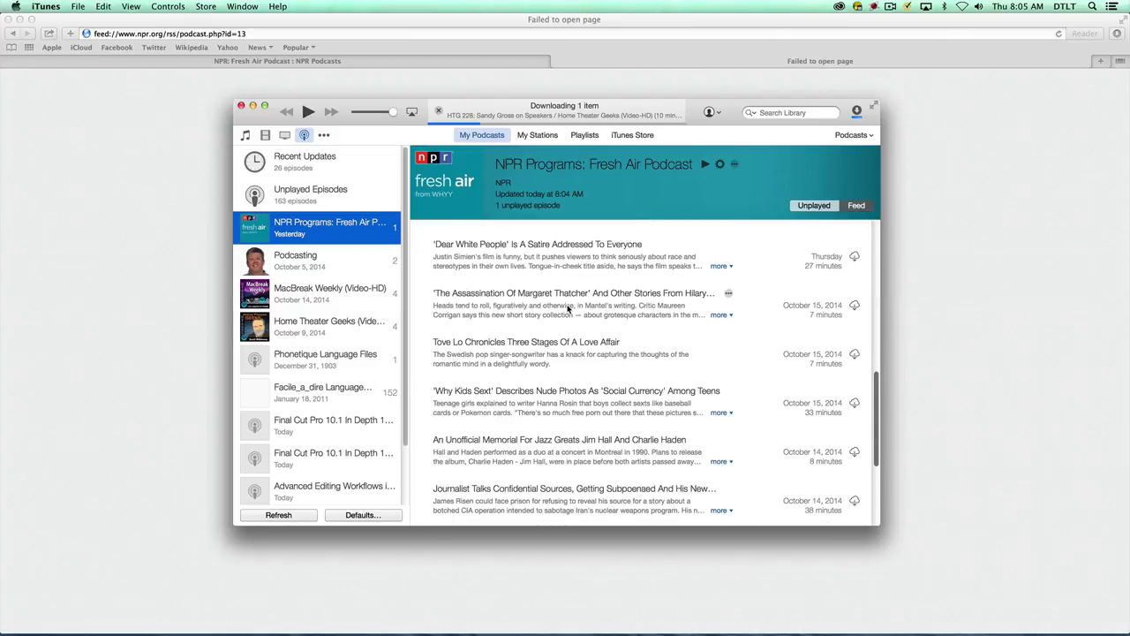
{"action": "scroll", "coordinate": [568, 309], "scroll_direction": "down", "scroll_amount": 5}
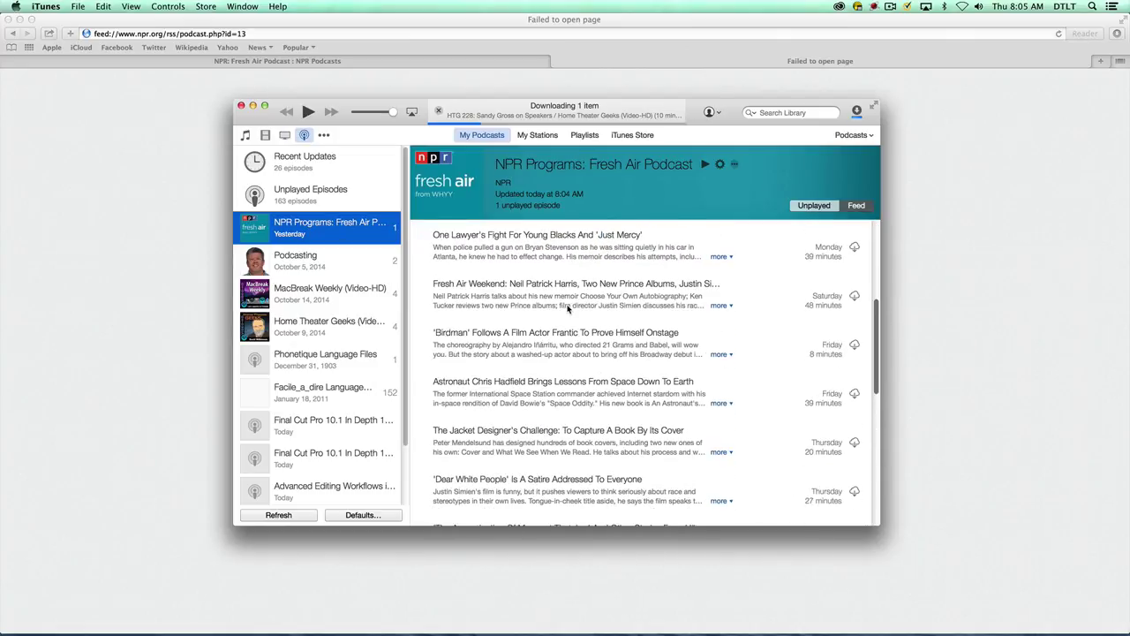